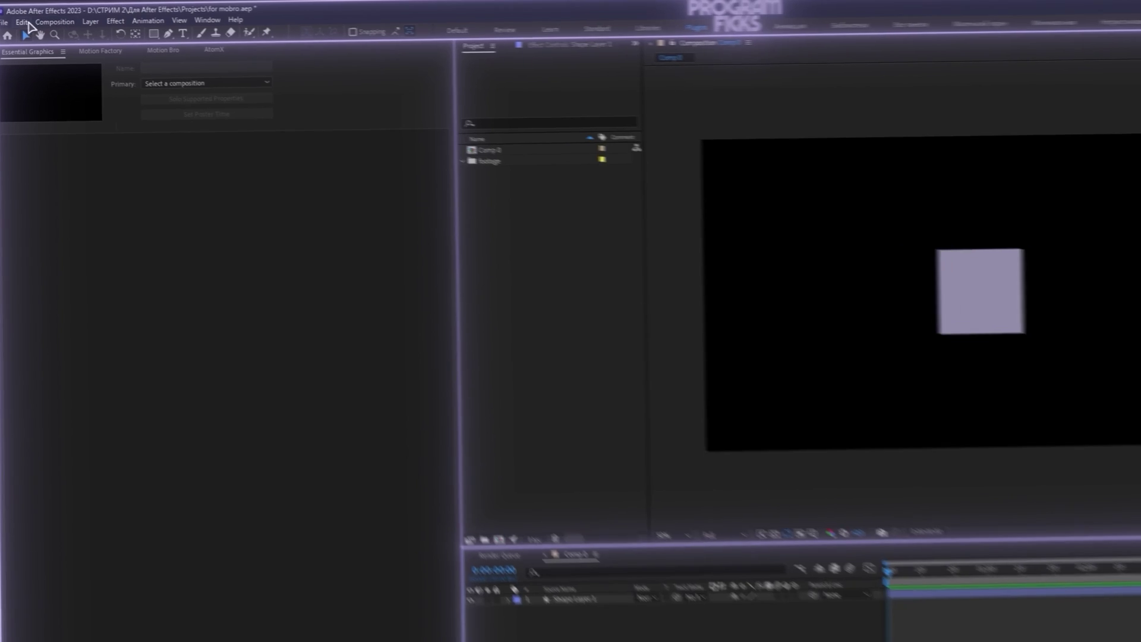
Enable Allow Scripts to Write Files and Access Network in Scripting & Expressions preferences.
{"action": "left_click", "coordinate": [21, 12]}
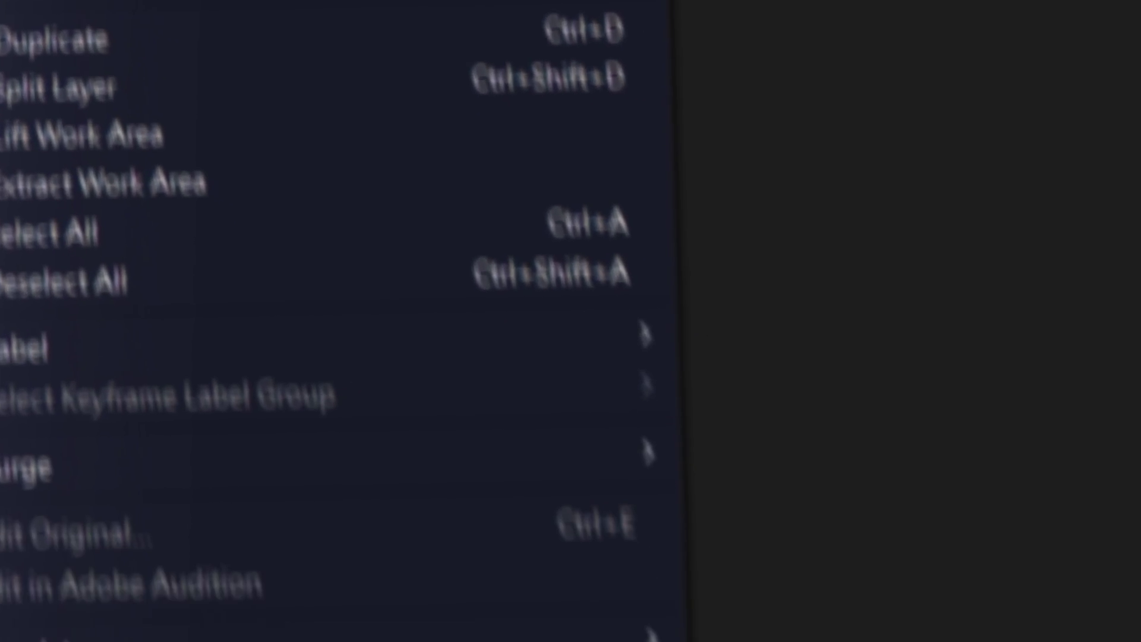
{"action": "mouse_move", "coordinate": [315, 639]}
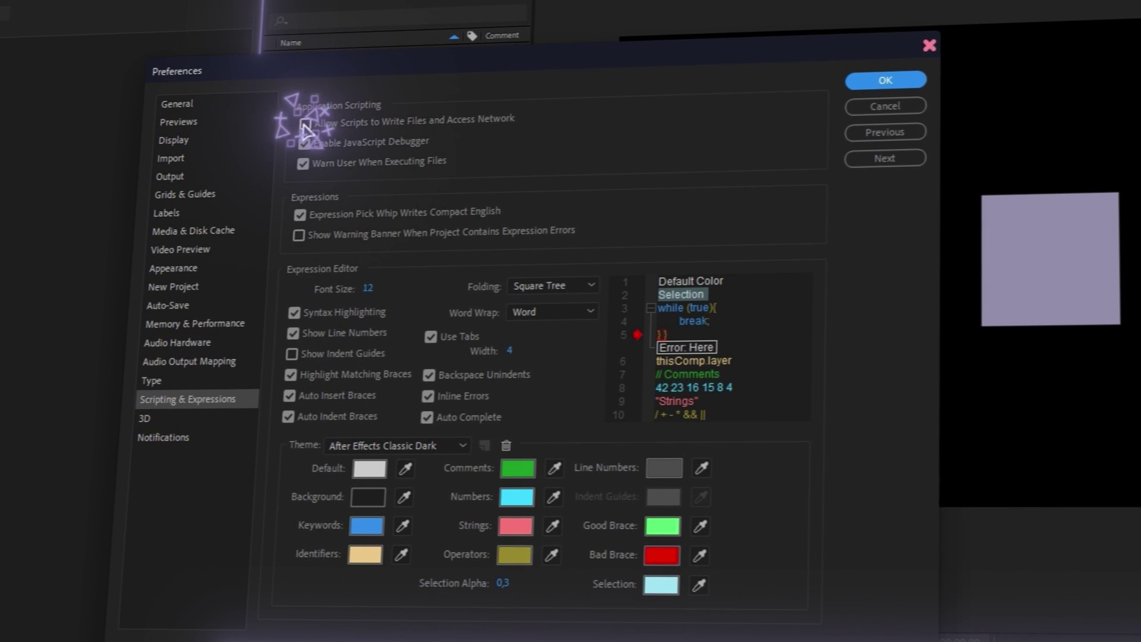
{"action": "left_click", "coordinate": [876, 83]}
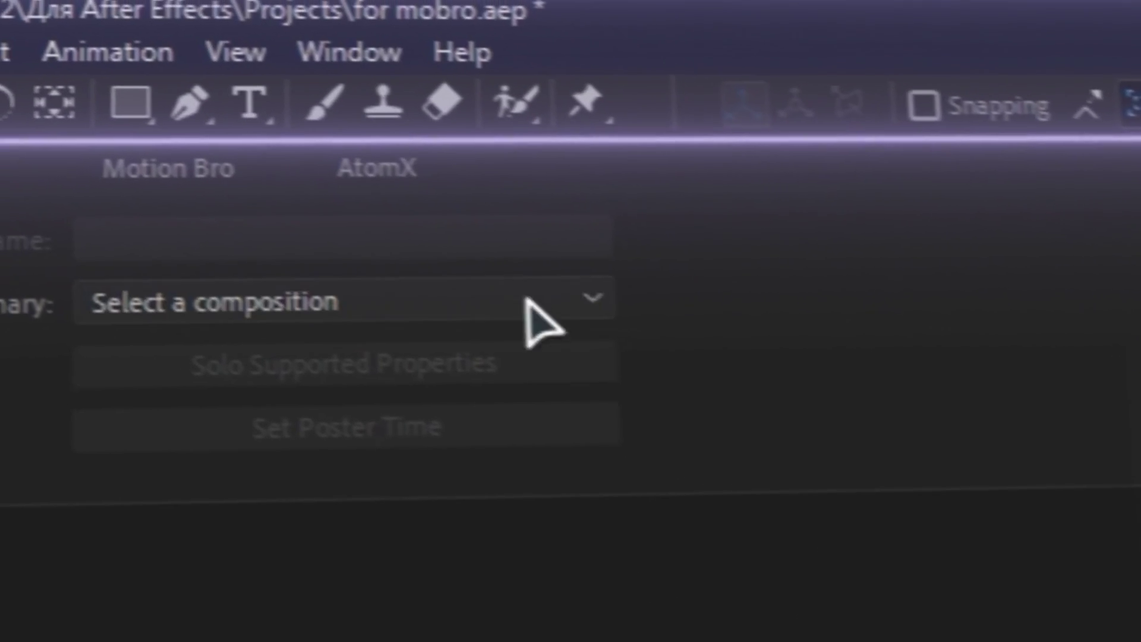
Open the Klutz GPT extension panel from Window > Extensions.
{"action": "left_click", "coordinate": [350, 52]}
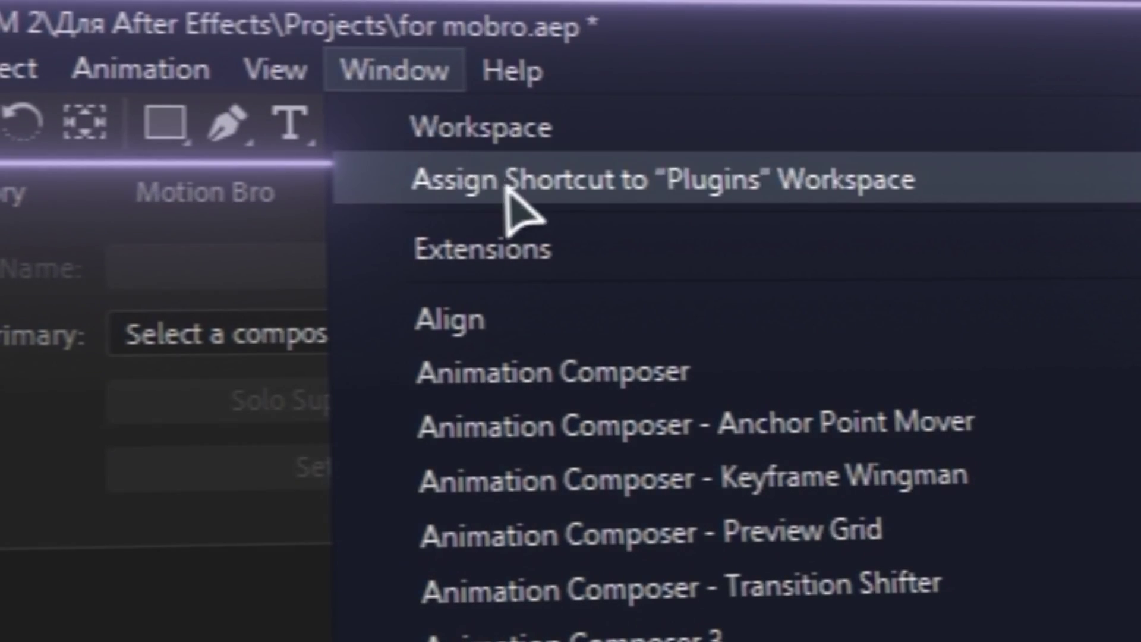
{"action": "mouse_move", "coordinate": [861, 241]}
{"action": "left_click", "coordinate": [611, 288]}
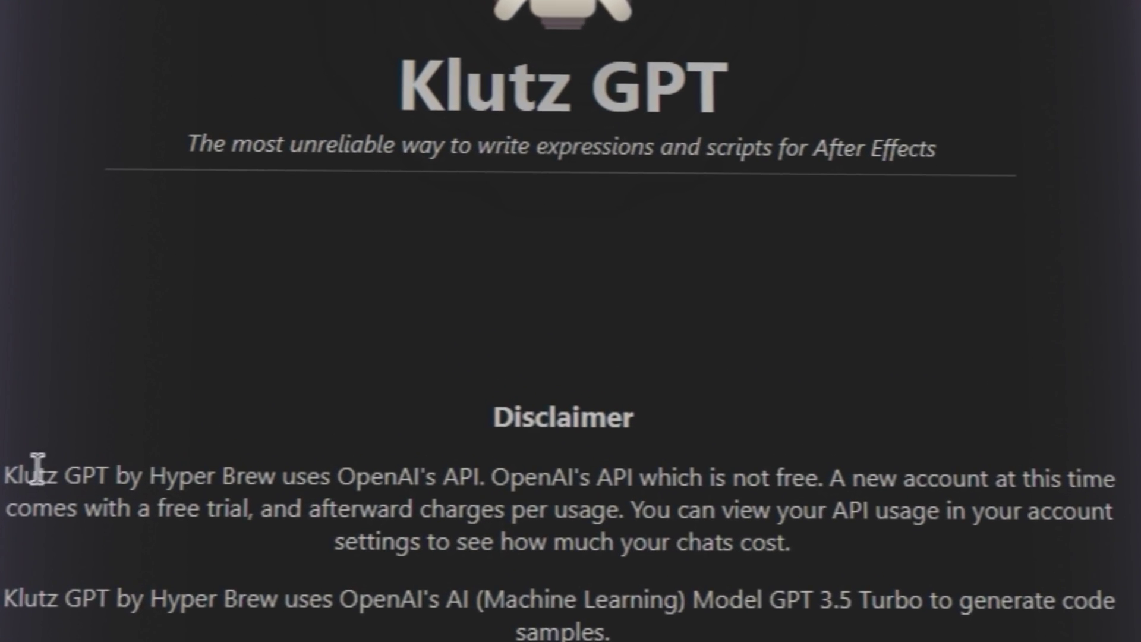
Read and accept the Klutz GPT disclaimer with I Understand and Agree.
{"action": "mouse_move", "coordinate": [14, 458]}
{"action": "left_mouse_down"}
{"action": "mouse_move", "coordinate": [724, 443]}
{"action": "mouse_move", "coordinate": [764, 534]}
{"action": "left_mouse_up"}
{"action": "left_click", "coordinate": [764, 535]}
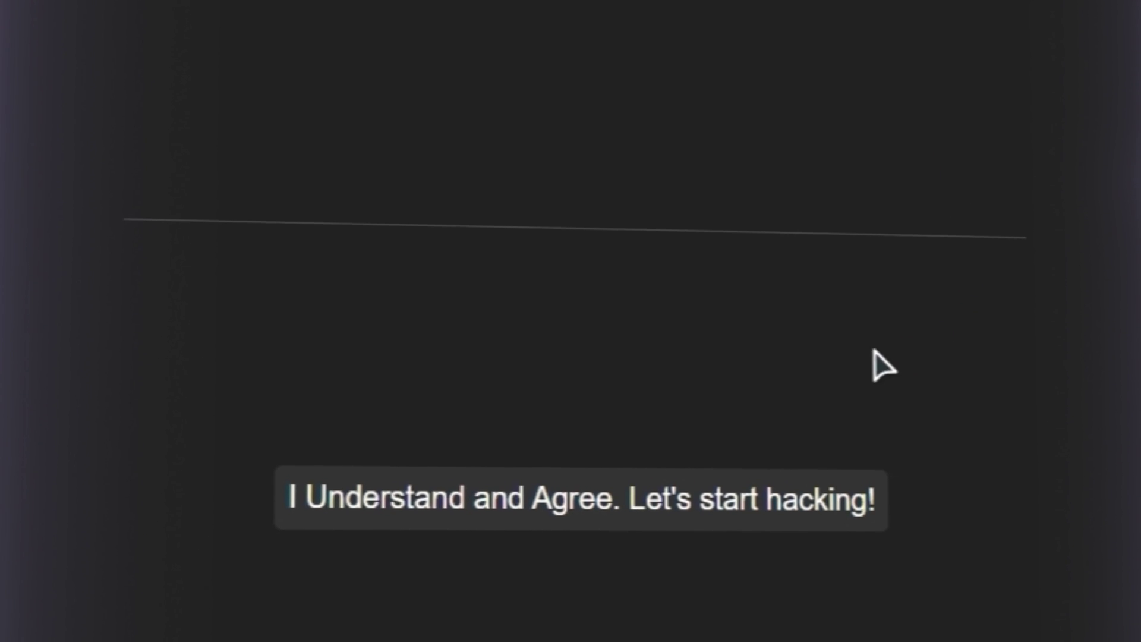
{"action": "left_click", "coordinate": [579, 453]}
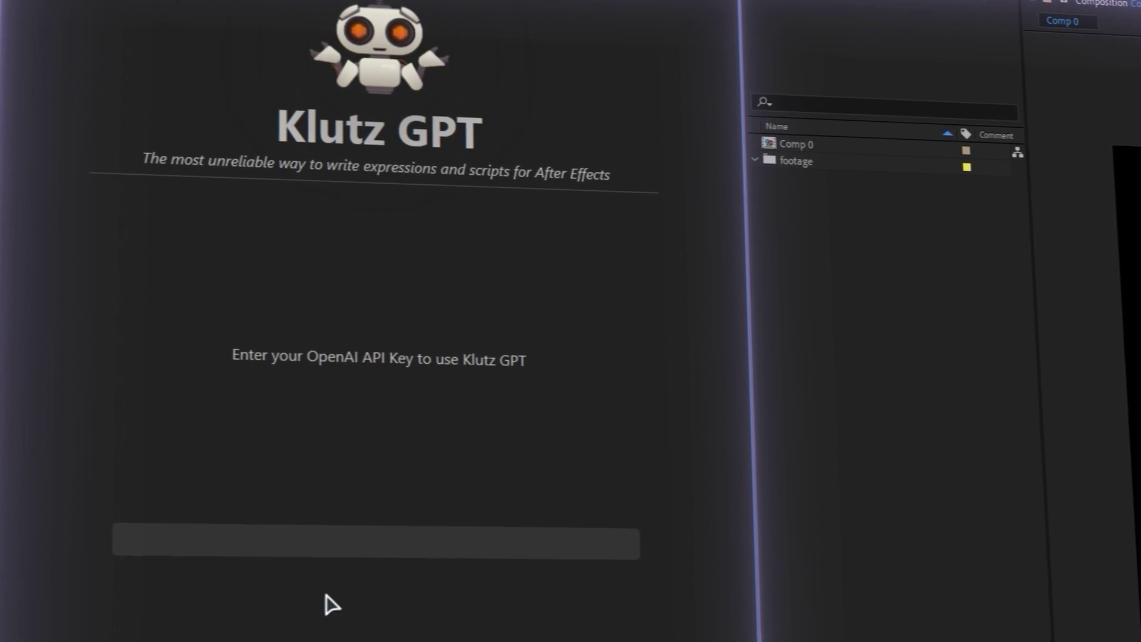
Create a new OpenAI secret API key, paste it into Klutz GPT and log in.
{"action": "left_click", "coordinate": [329, 525]}
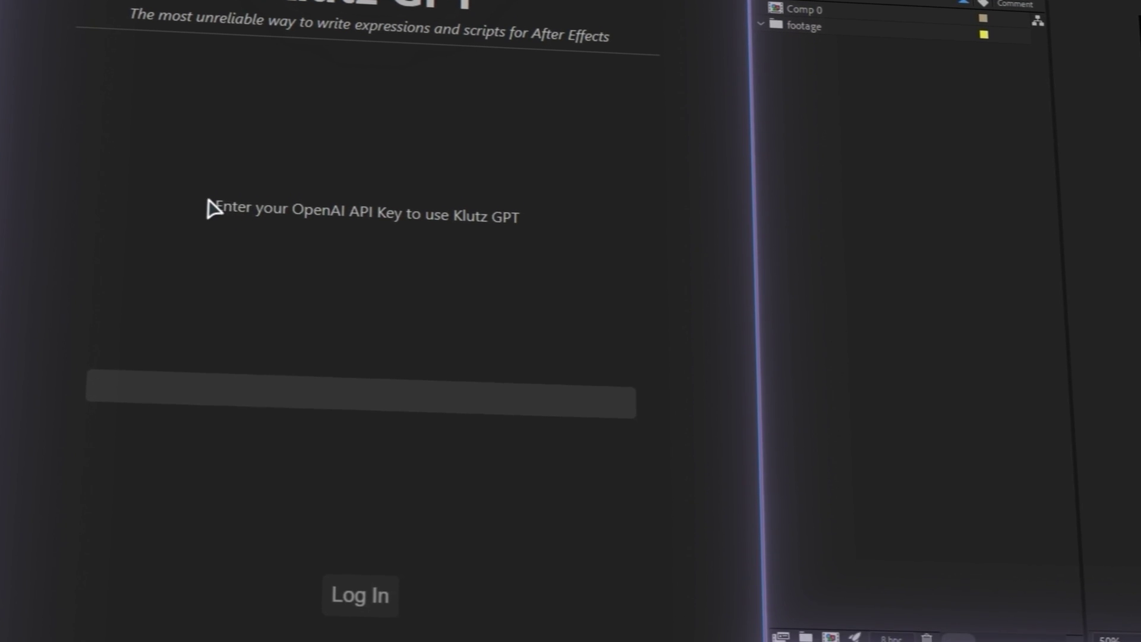
{"action": "left_click_drag", "start_coordinate": [220, 275], "coordinate": [359, 279]}
{"action": "left_click_drag", "start_coordinate": [360, 138], "coordinate": [520, 141]}
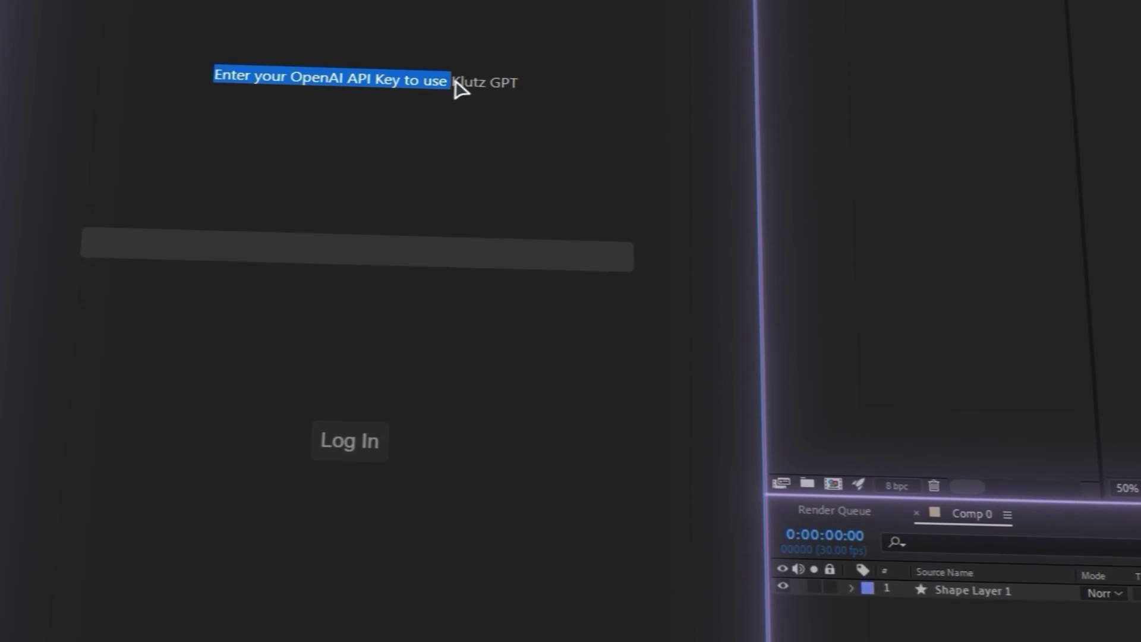
{"action": "left_click", "coordinate": [528, 51]}
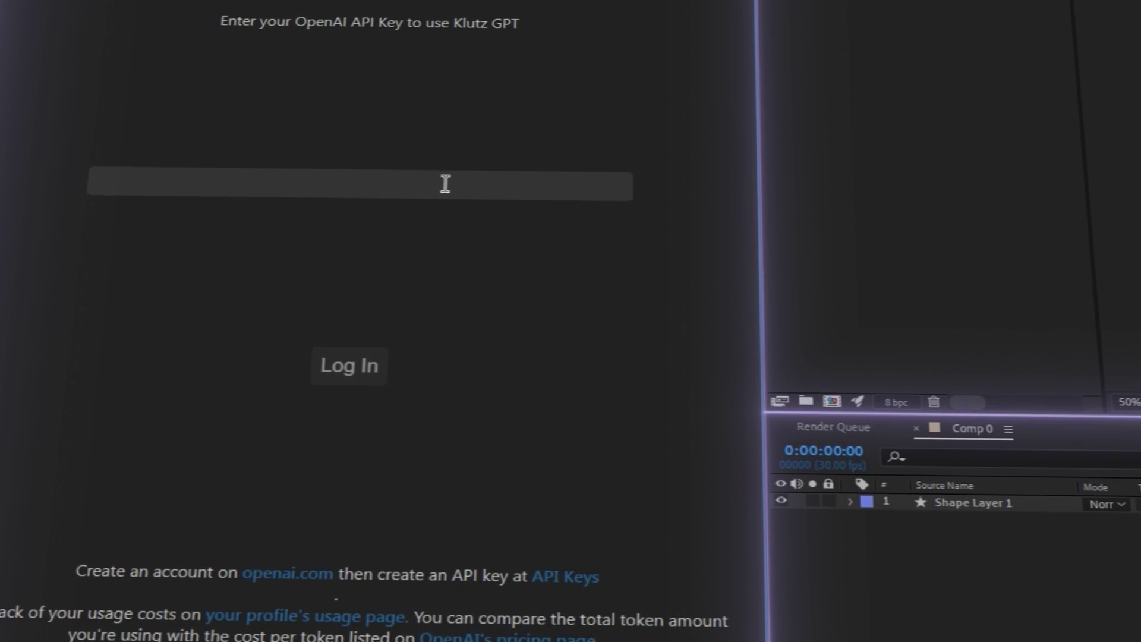
{"action": "left_click", "coordinate": [564, 577]}
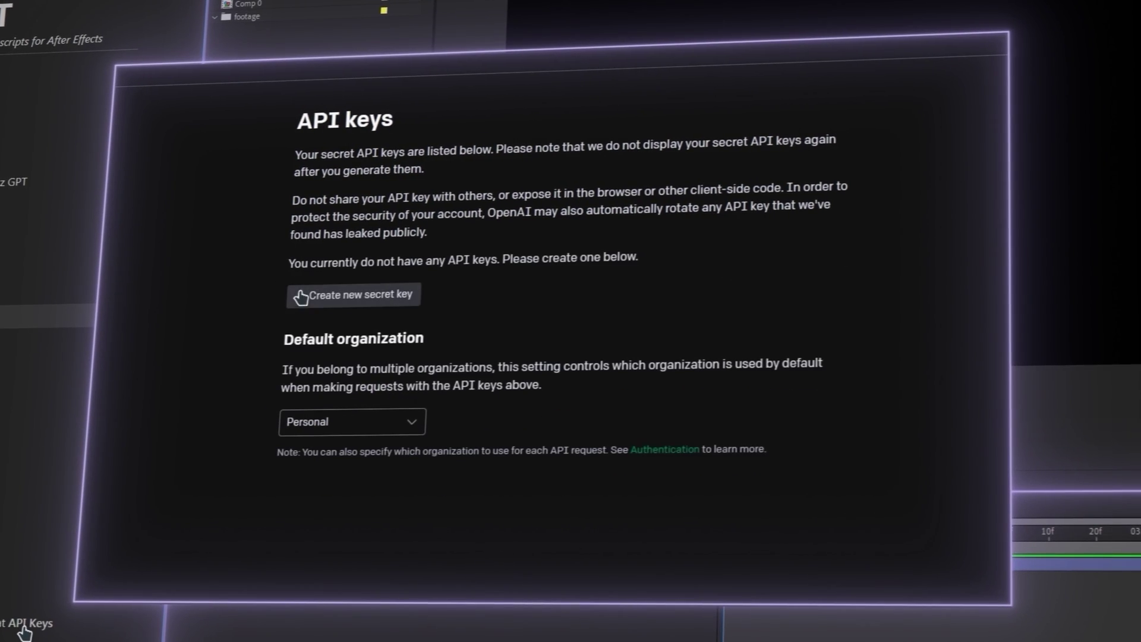
{"action": "left_click", "coordinate": [300, 297]}
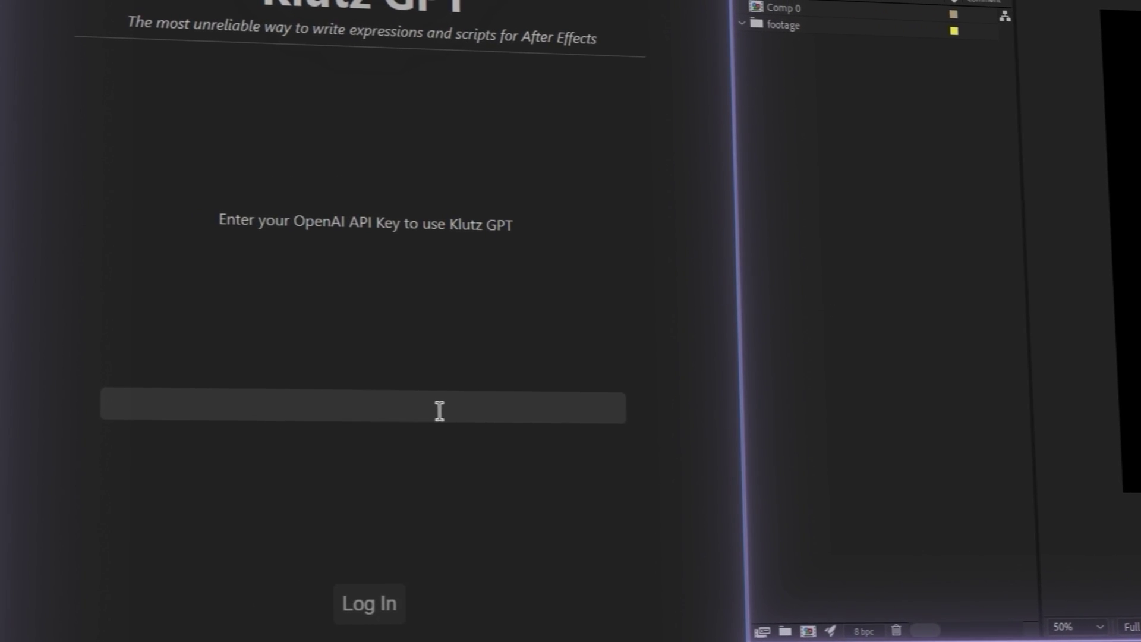
{"action": "key", "text": "ctrl+v"}
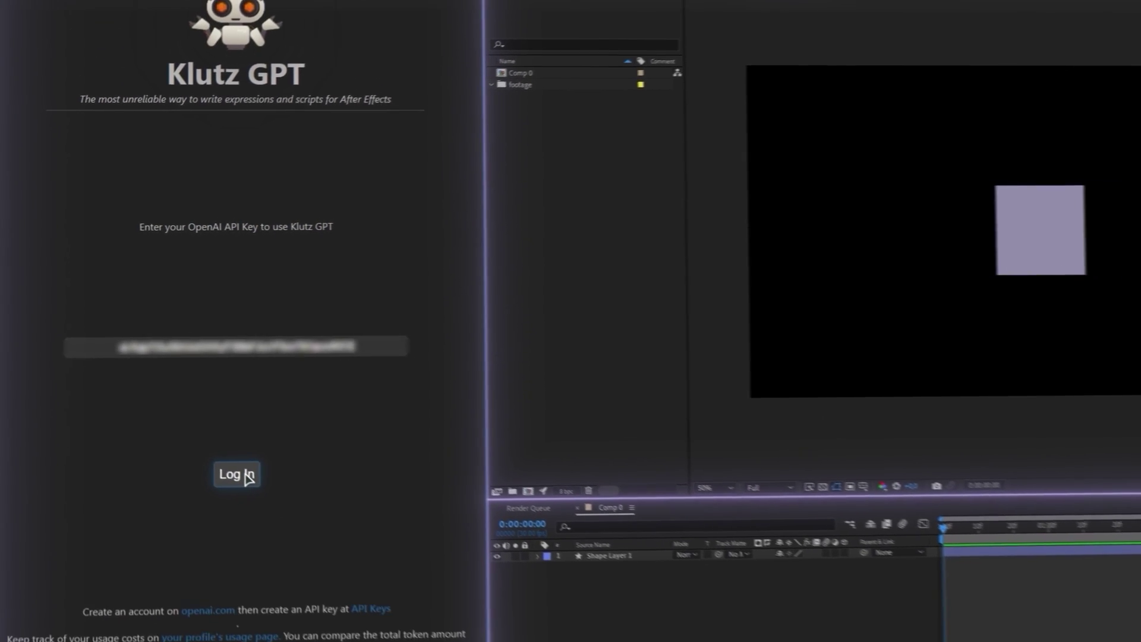
{"action": "left_click", "coordinate": [185, 411]}
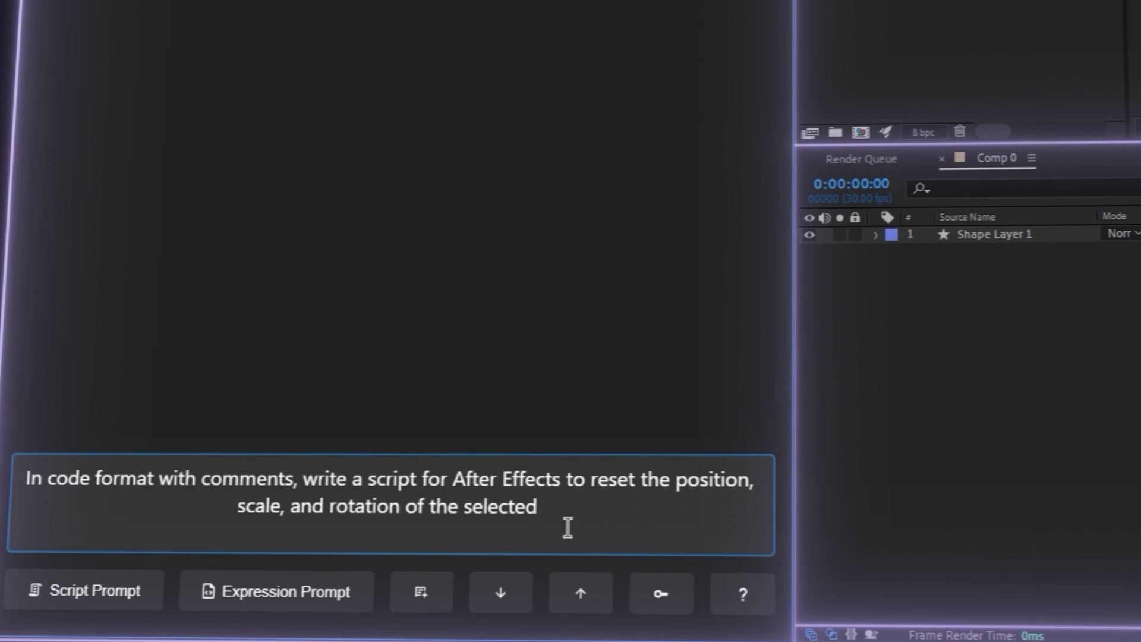
Finish the prompt asking for a commented script that resets the selected layer's transforms.
{"action": "type", "text": "er"}
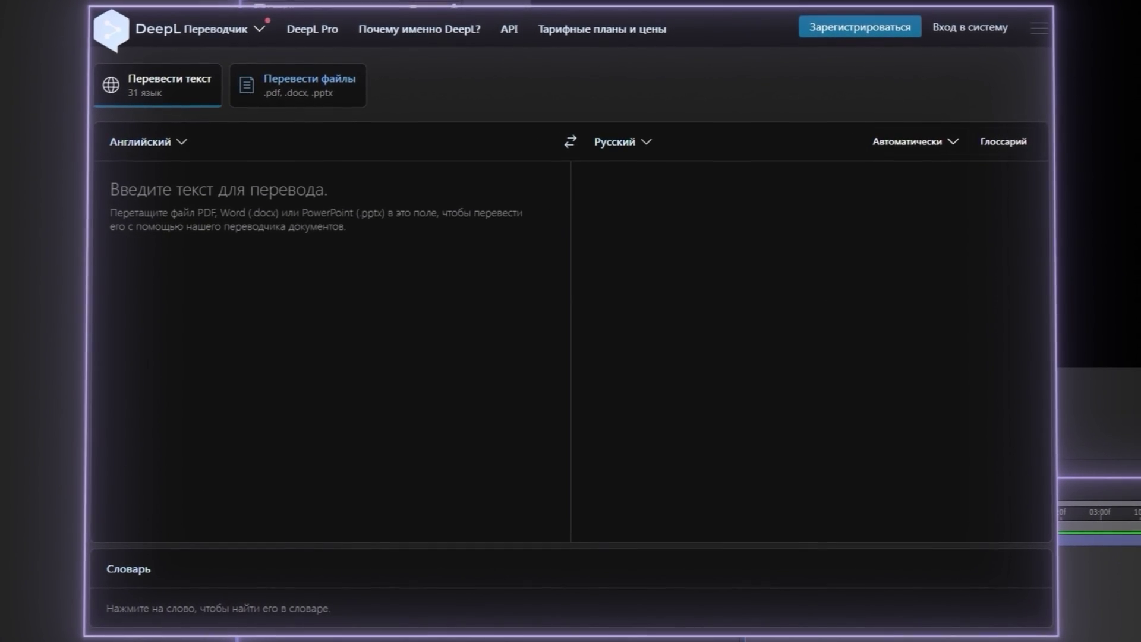
Put the cursor in DeepL's English-to-Russian source text box, ready for the prompt text.
{"action": "left_click", "coordinate": [163, 191]}
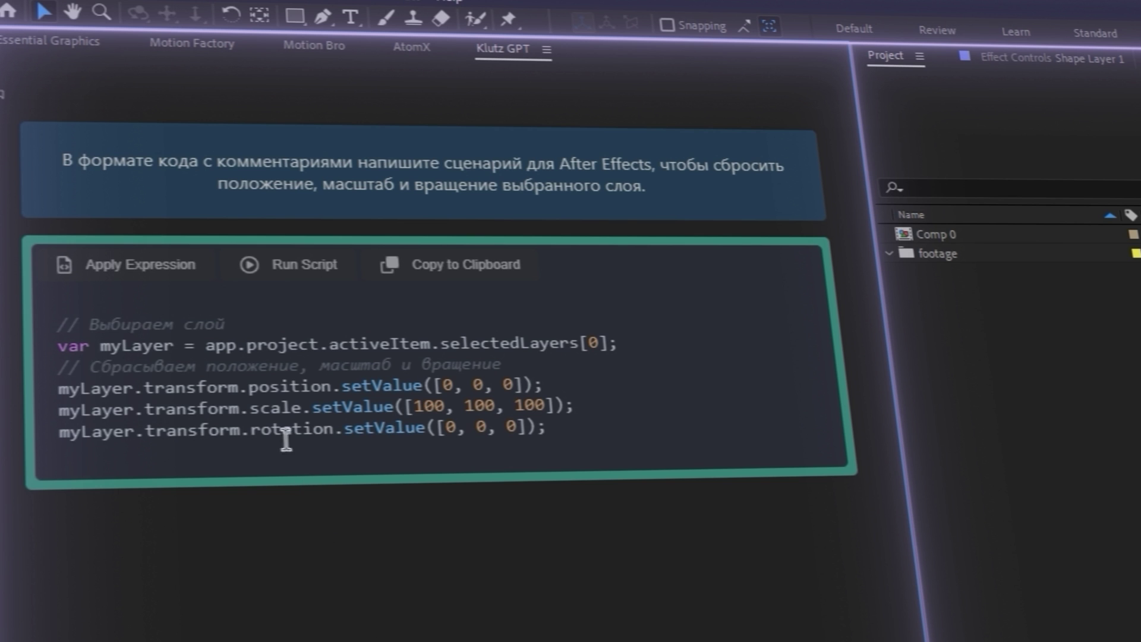
Run the generated reset script, dismiss its error alert, and send the error to Klutz GPT.
{"action": "left_click", "coordinate": [289, 263]}
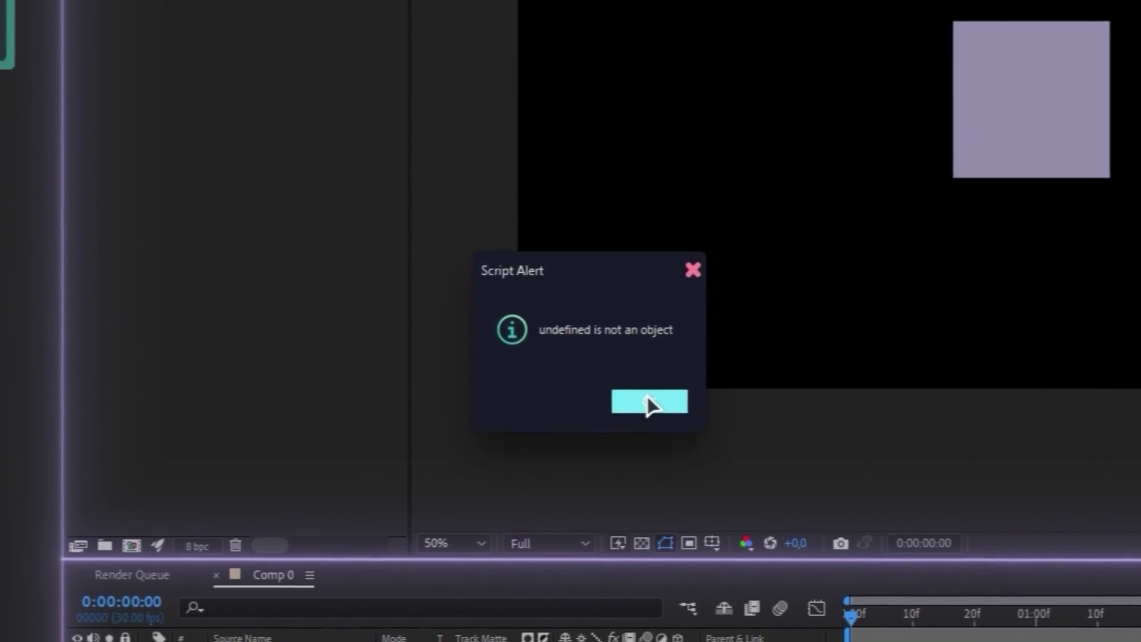
{"action": "left_click", "coordinate": [640, 406]}
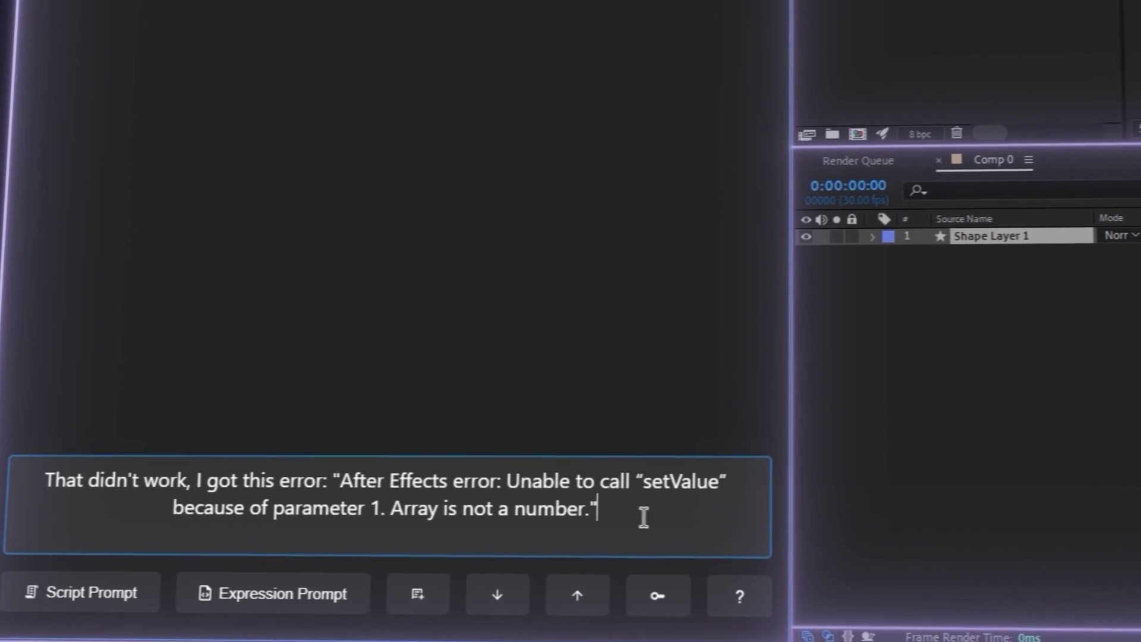
{"action": "key", "text": "Return"}
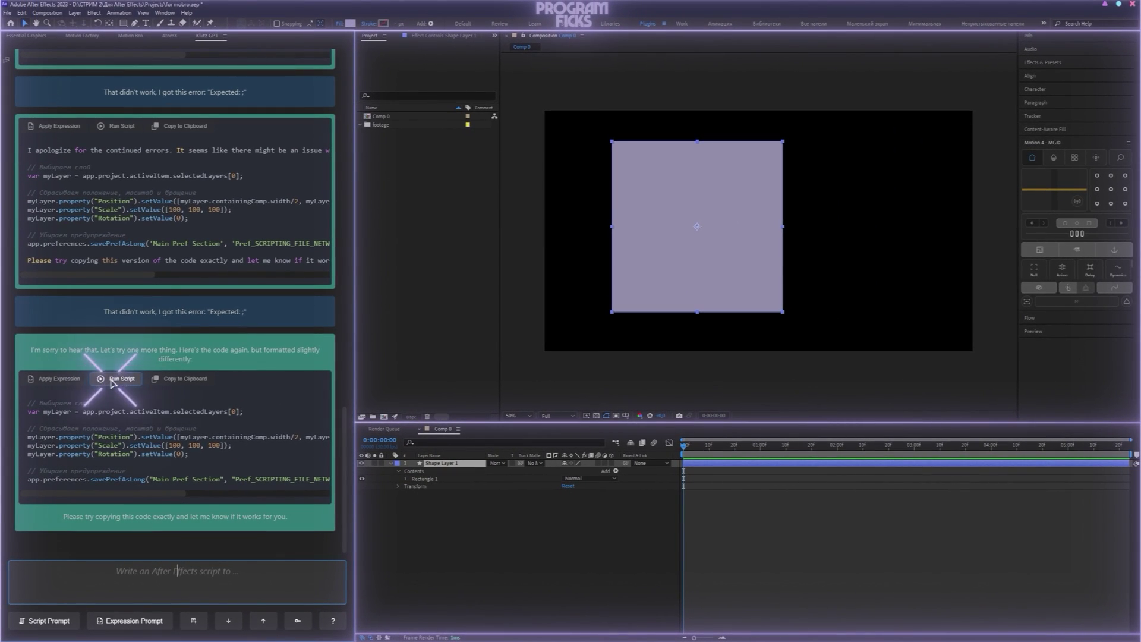
Run the revised script so the square returns to comp centre at default size.
{"action": "left_click", "coordinate": [112, 380]}
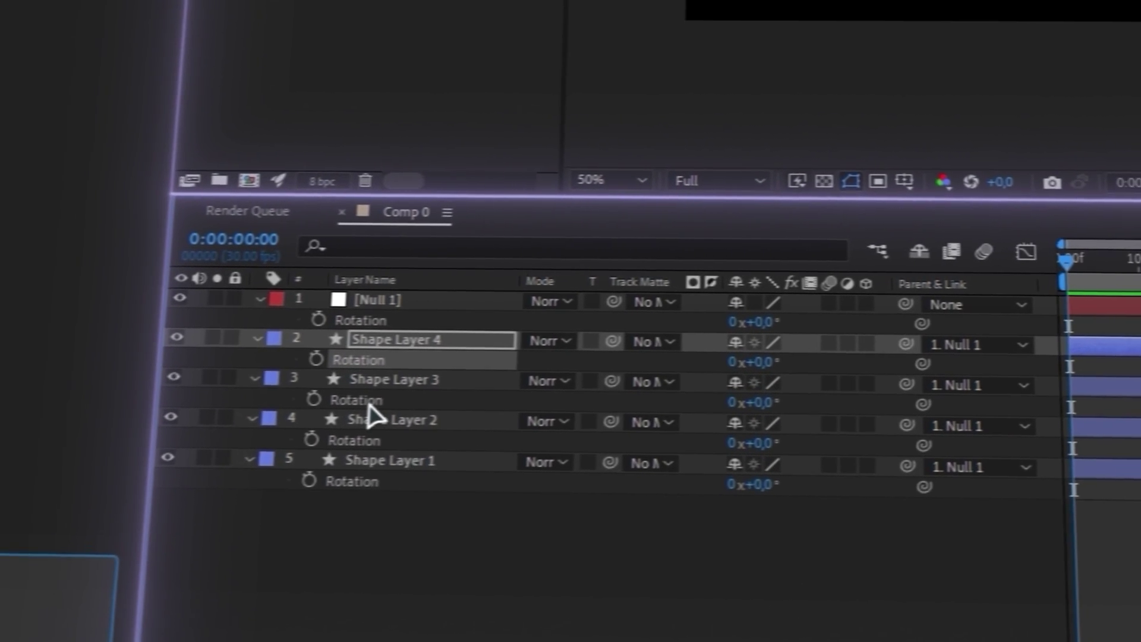
Apply the rotation-cancelling expression to all four squares' Rotation, then test by rotating Null 1.
{"action": "left_click", "coordinate": [393, 379], "text": "ctrl"}
{"action": "left_click", "coordinate": [392, 420], "text": "ctrl"}
{"action": "left_click", "coordinate": [390, 461], "text": "ctrl"}
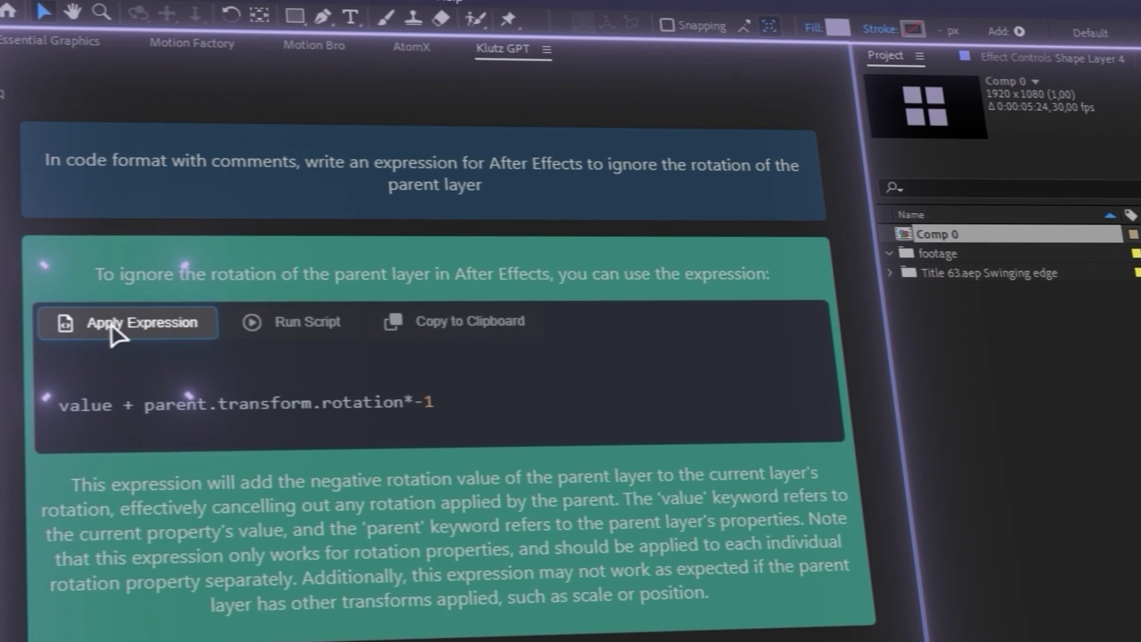
{"action": "left_click", "coordinate": [111, 325]}
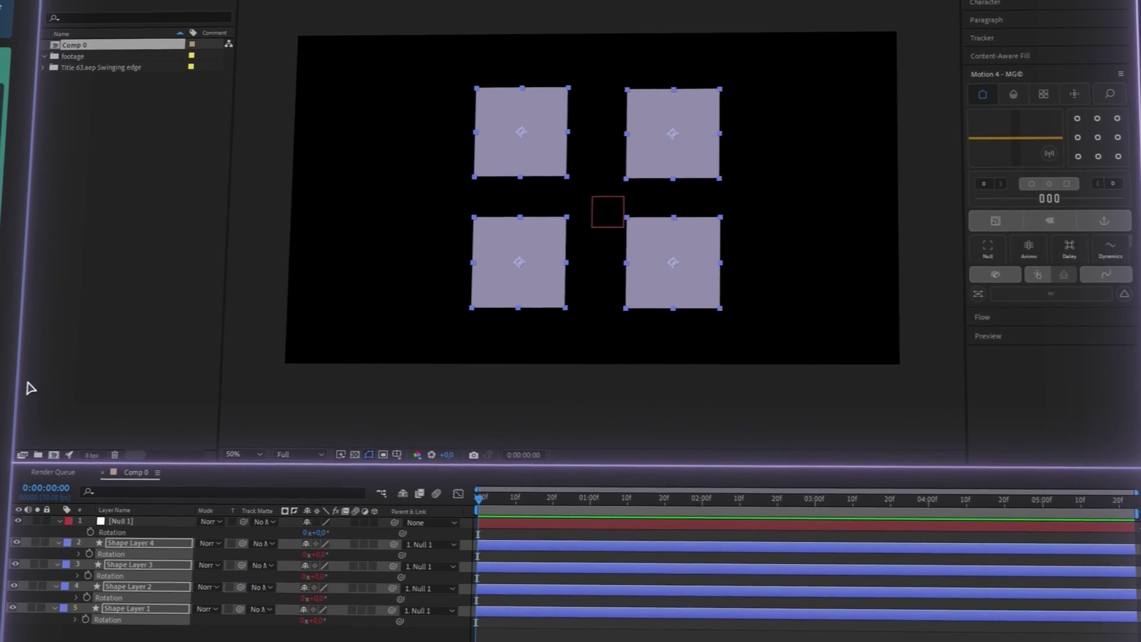
{"action": "left_click_drag", "start_coordinate": [326, 532], "coordinate": [499, 520]}
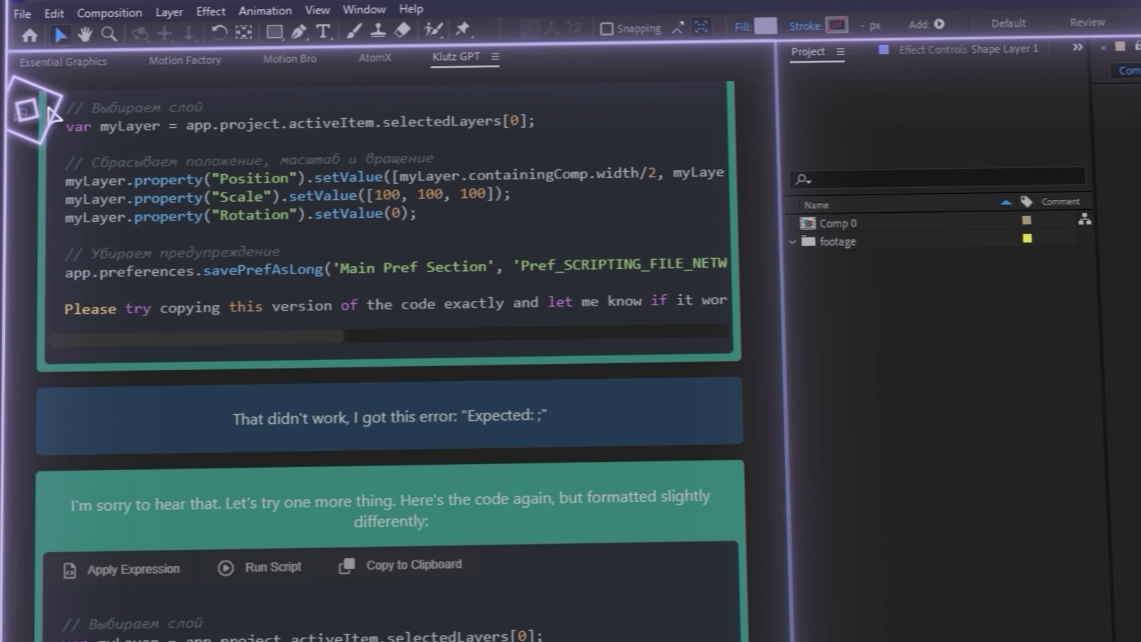
Delete the old Russian-prompt conversation from history and view the Klutz GPT help page.
{"action": "left_click", "coordinate": [54, 113]}
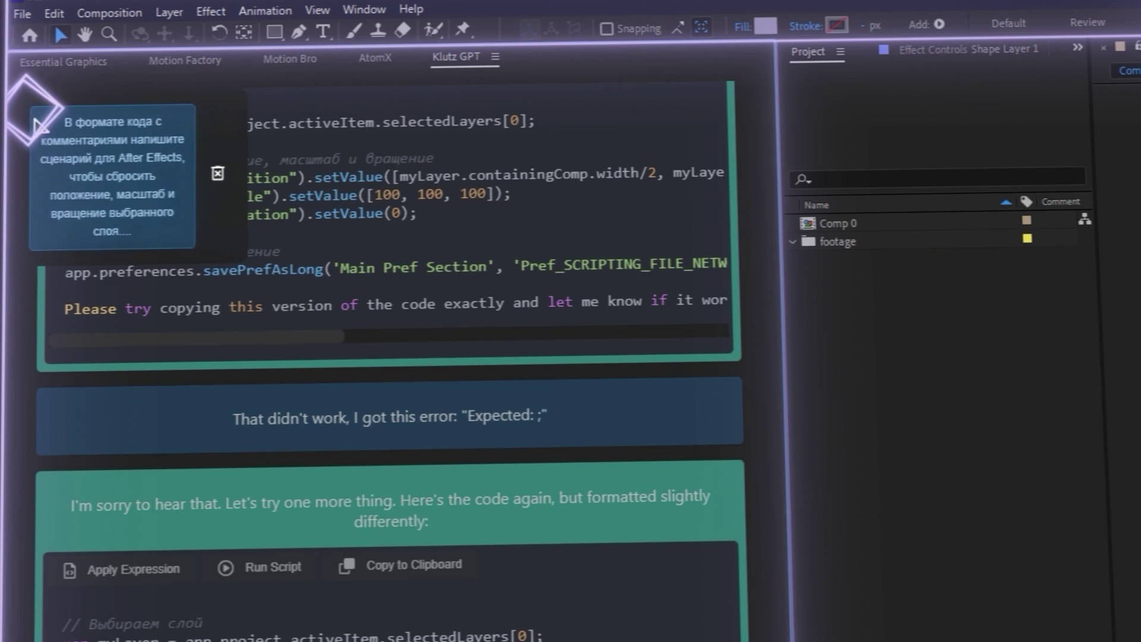
{"action": "left_click", "coordinate": [226, 174]}
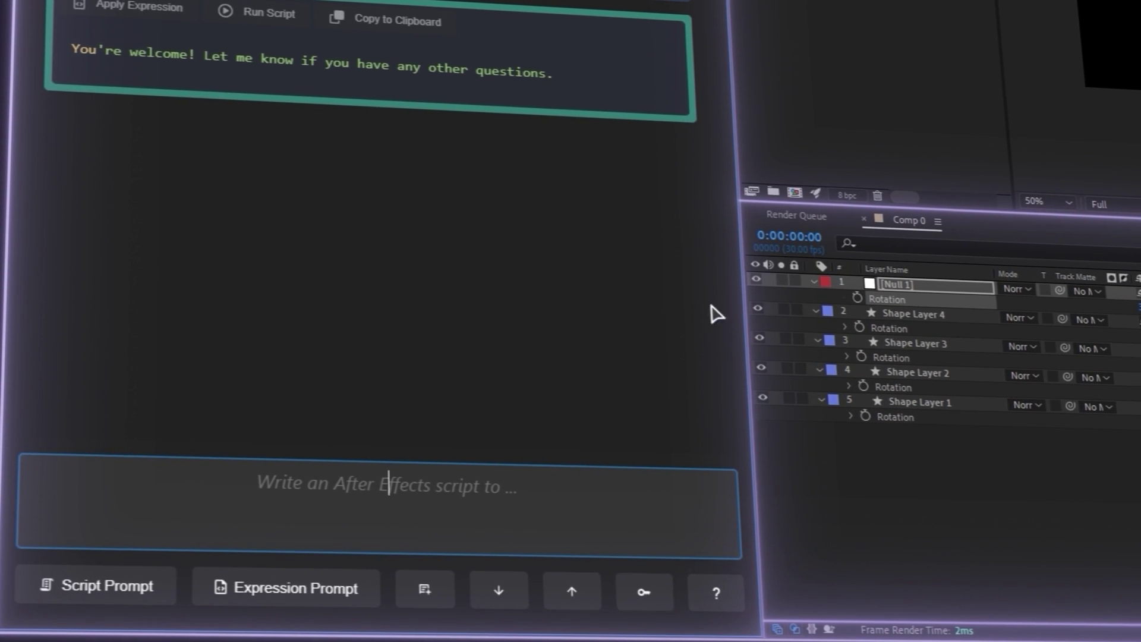
{"action": "left_click", "coordinate": [694, 599]}
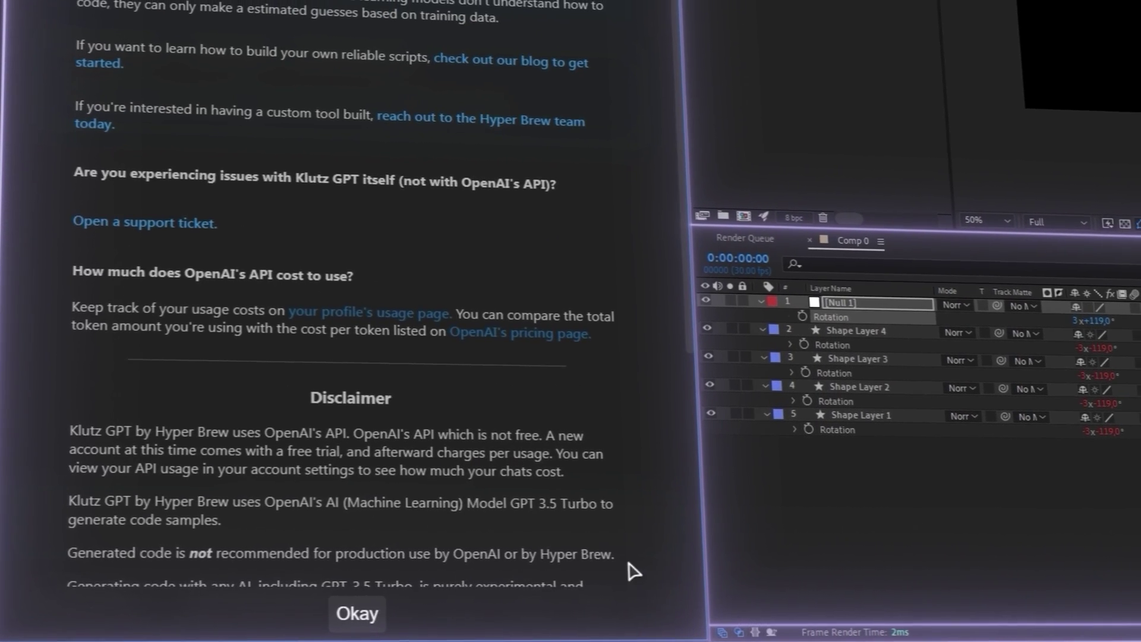